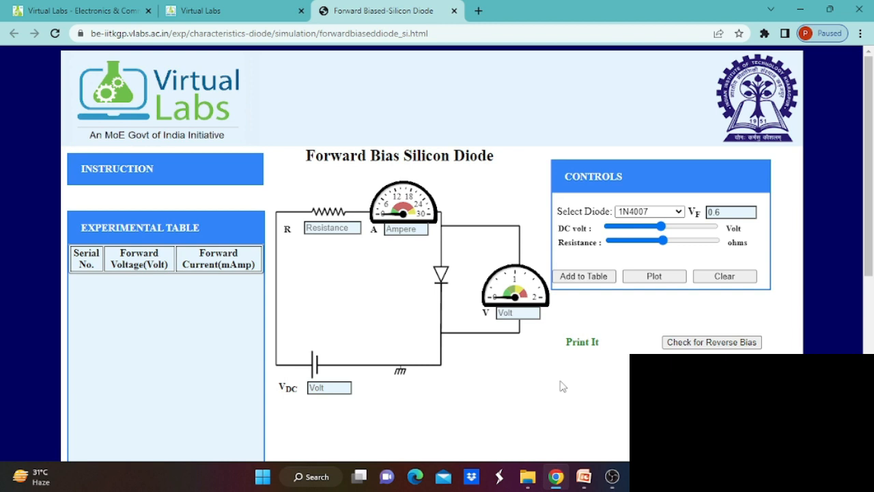
Step: Select the 1N4007 diode and set the resistance to 1032 ohms and the DC voltage to 0.3 V
click(657, 213)
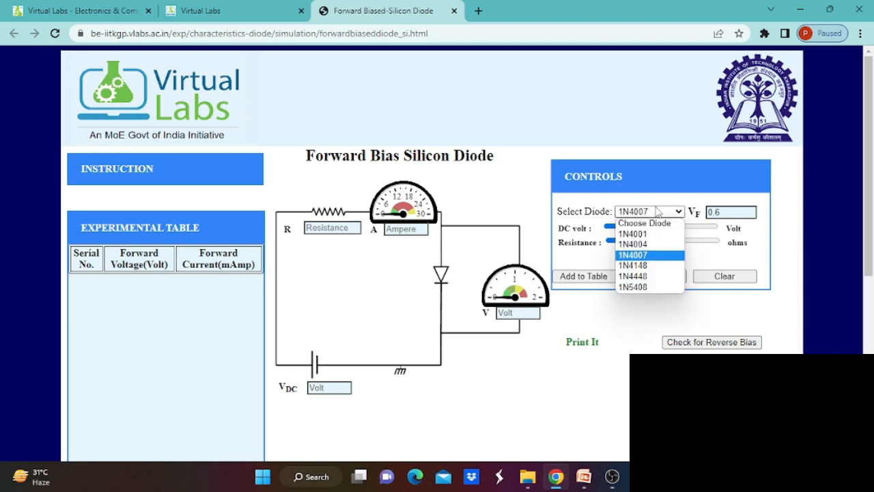
click(643, 256)
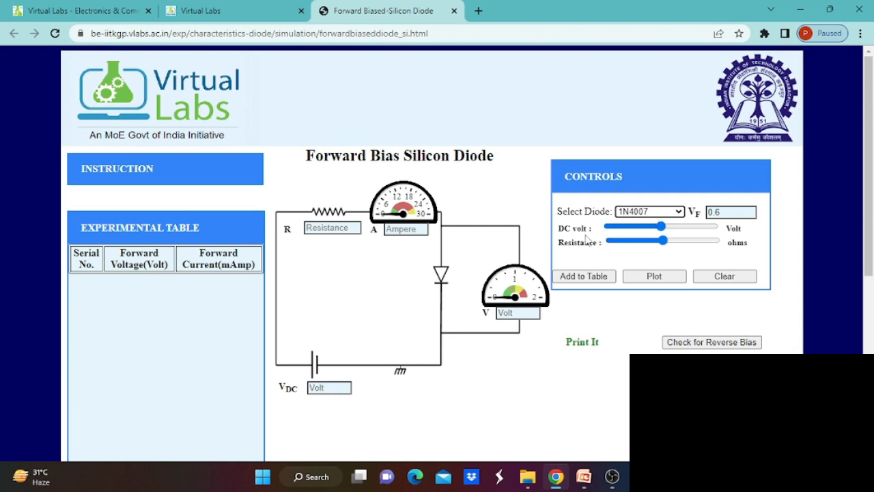
drag(663, 243, 661, 244)
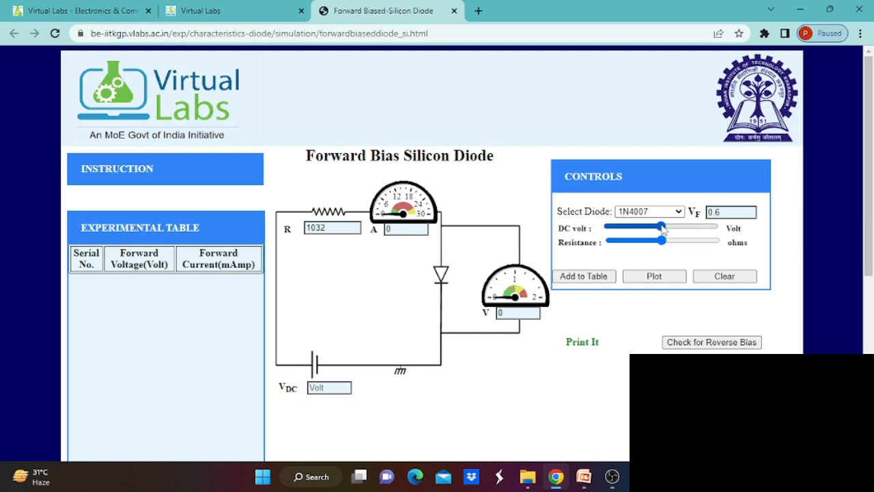
drag(663, 230, 612, 231)
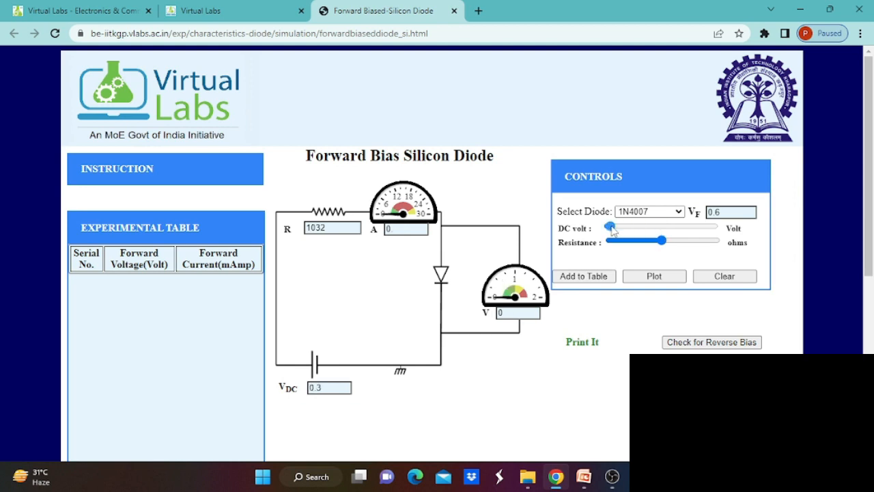
Step: Record the first reading in the experimental table and plot it on the V-I graph
click(587, 279)
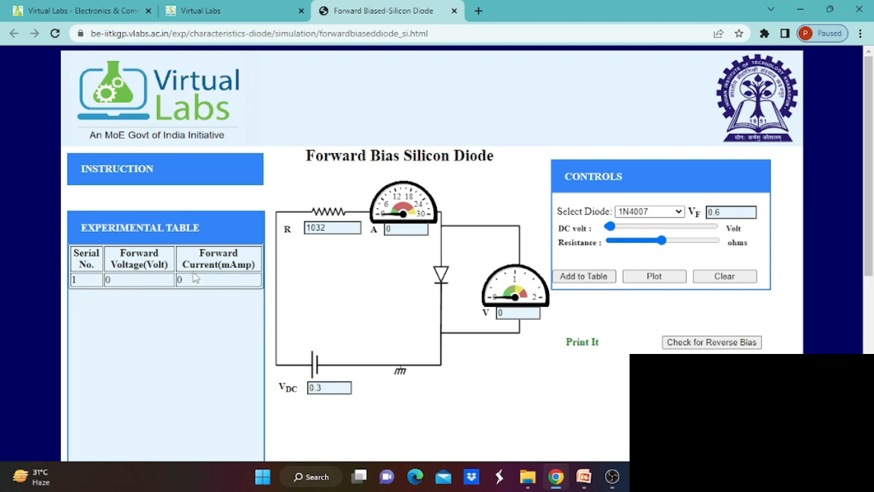
scroll(162, 316, down, 1)
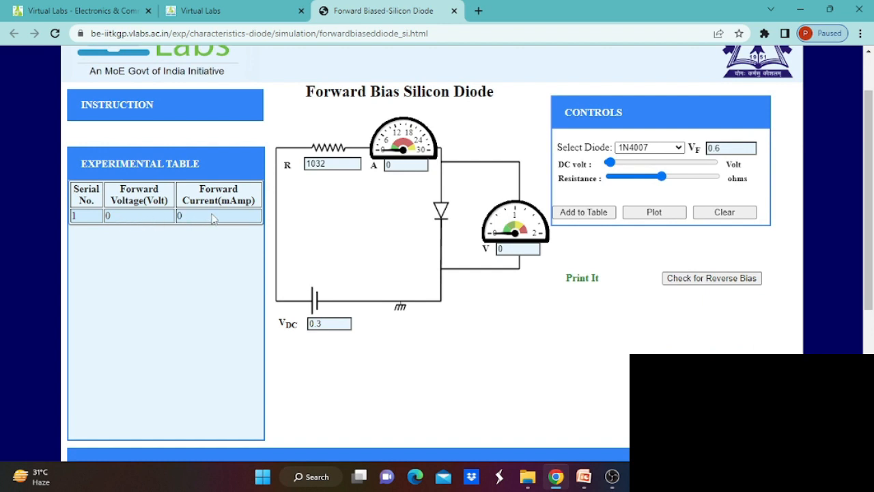
click(654, 212)
scroll(643, 216, down, 4)
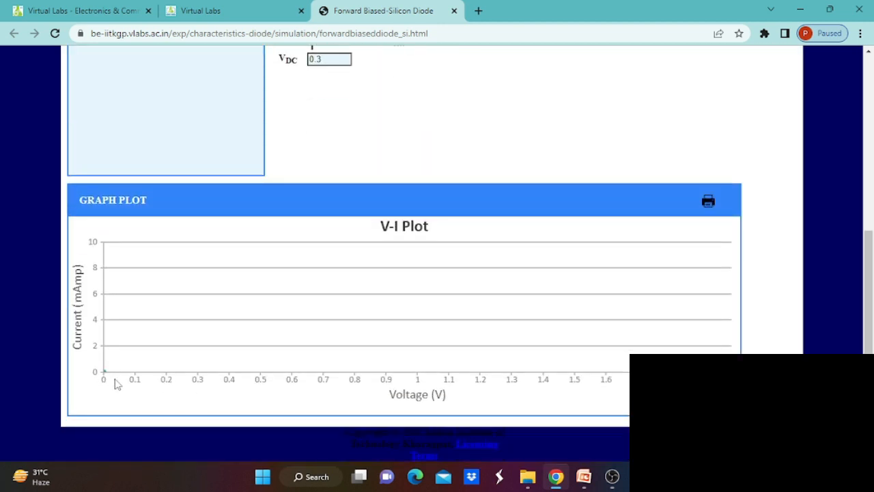
Step: Try to record and plot a reading with the DC voltage set to 0.5 V
scroll(695, 280, up, 2)
scroll(653, 288, up, 3)
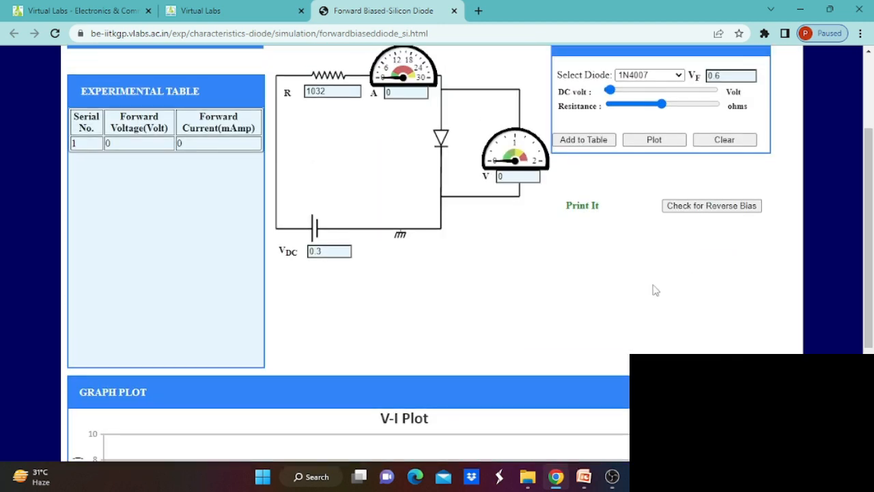
click(611, 219)
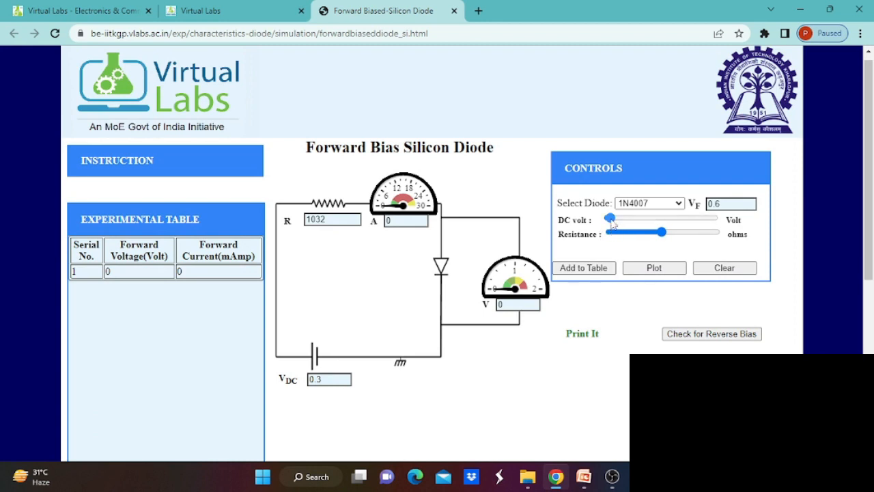
drag(612, 219, 615, 219)
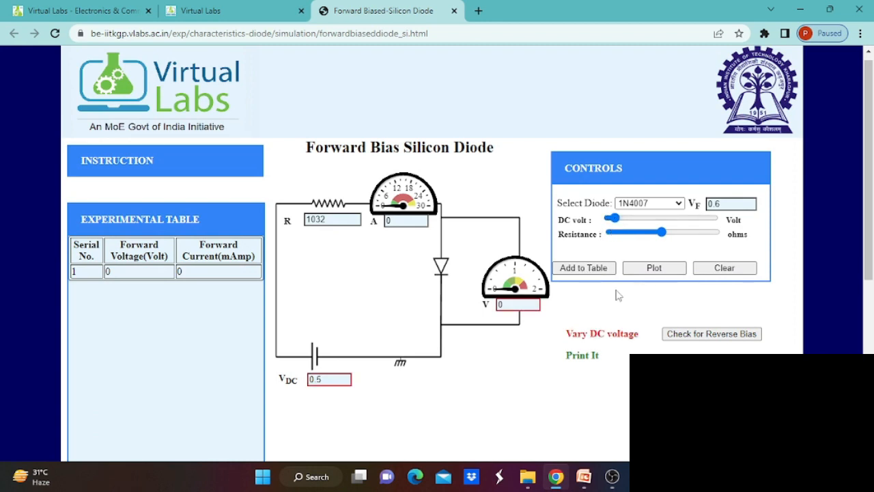
click(650, 268)
scroll(594, 290, down, 3)
scroll(594, 290, down, 2)
Step: Set the DC voltage to 0.8 V, add the reading to the experimental table and update the V-I plot
scroll(533, 316, up, 3)
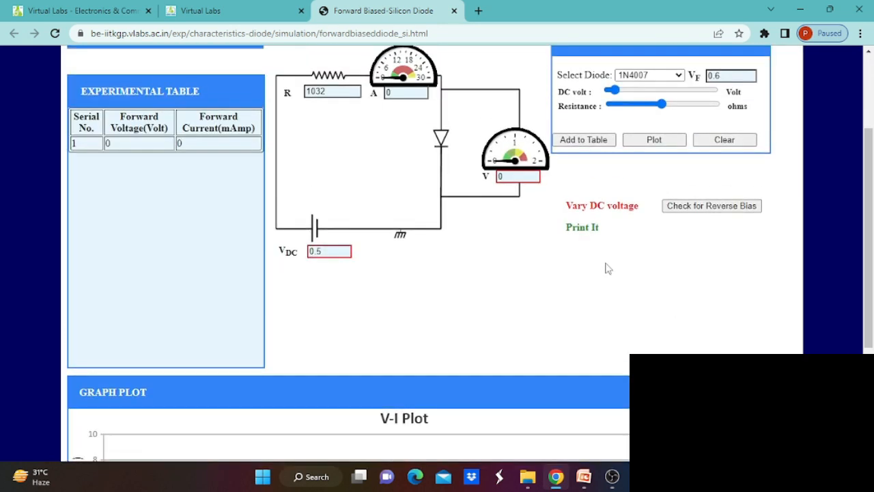
drag(614, 92, 623, 94)
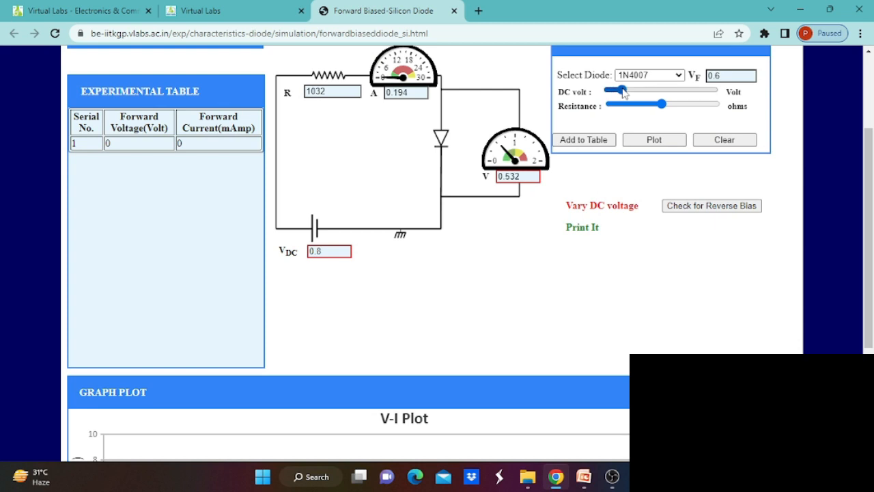
click(587, 139)
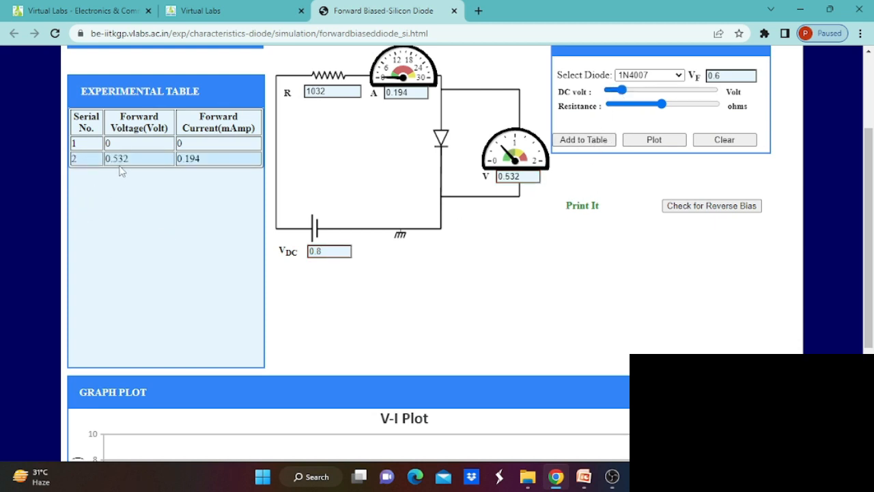
click(653, 140)
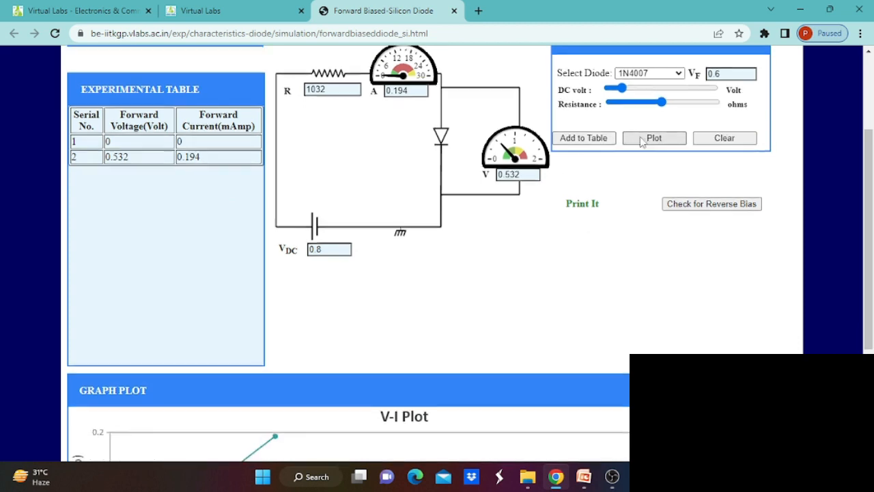
scroll(564, 246, down, 3)
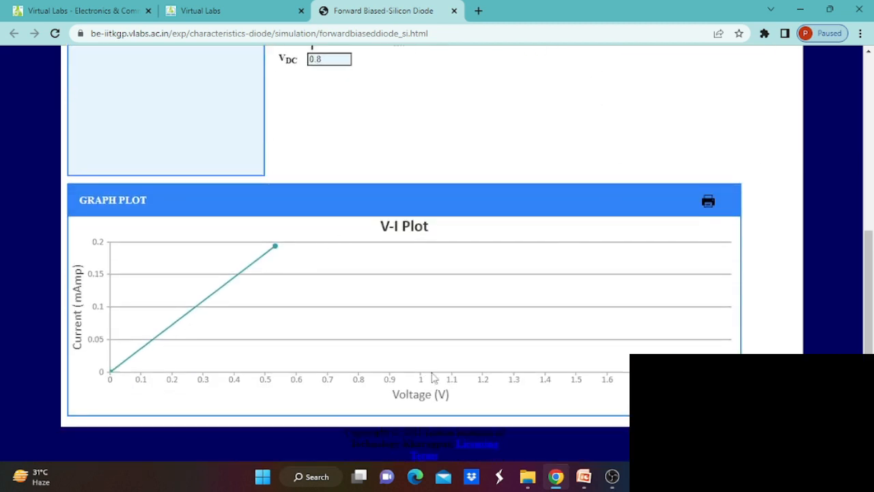
Step: Set the DC voltage to 1.2 V, add the reading to the experimental table and update the V-I plot
scroll(616, 191, up, 4)
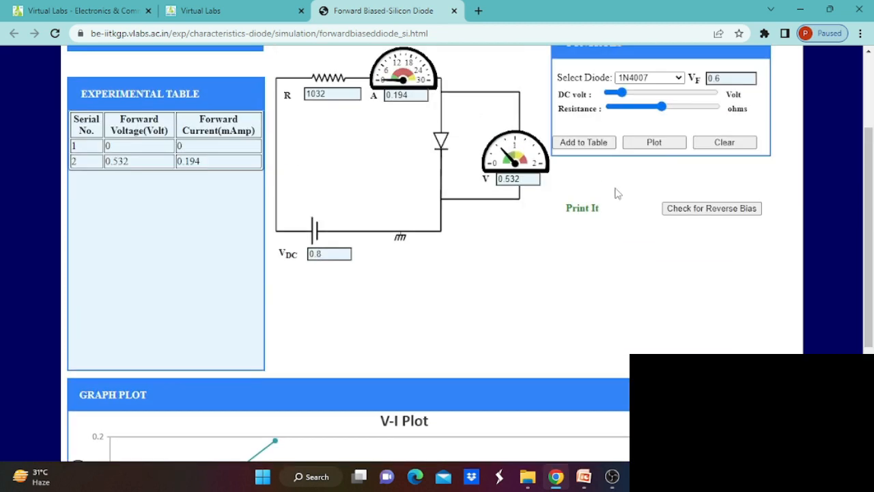
drag(617, 157, 628, 155)
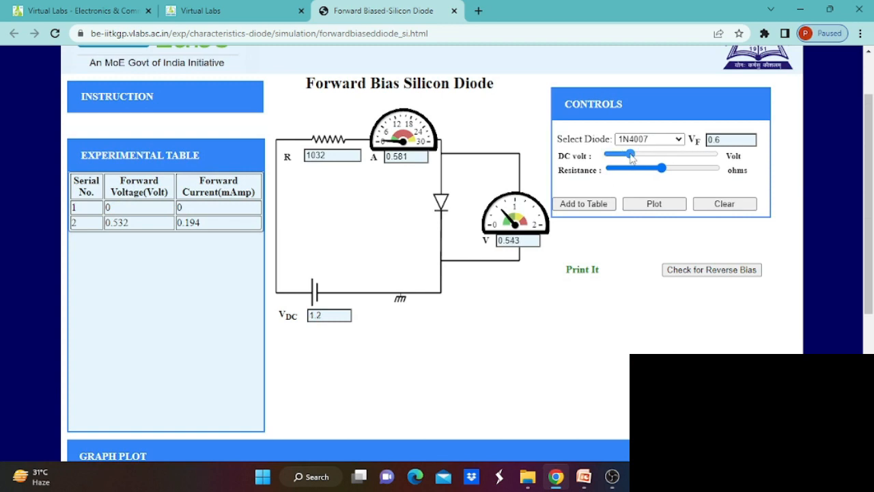
click(585, 206)
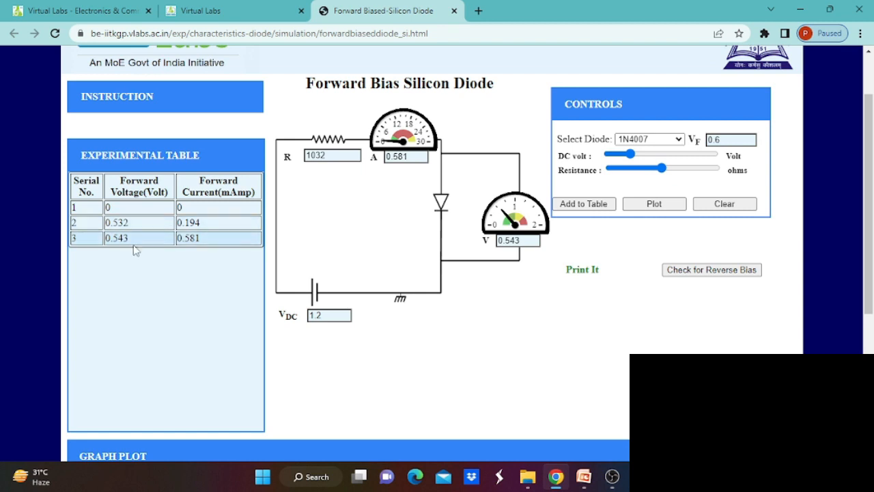
click(654, 203)
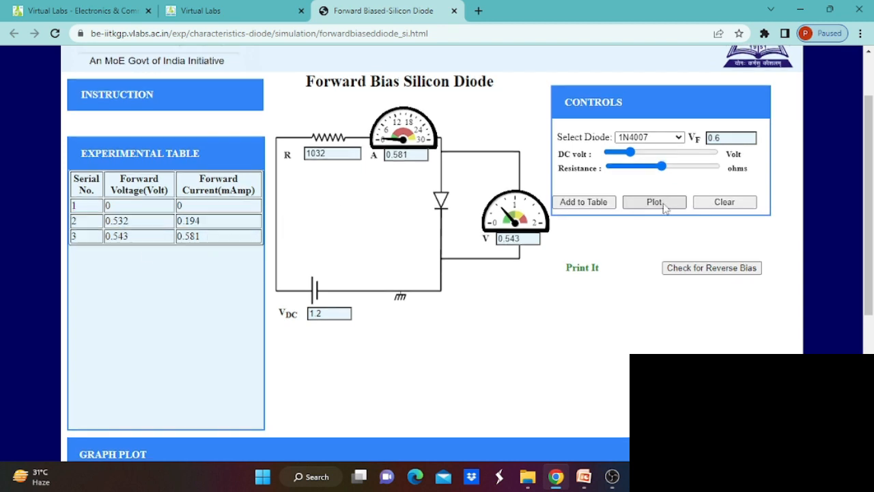
scroll(570, 272, down, 4)
mouse_move(277, 267)
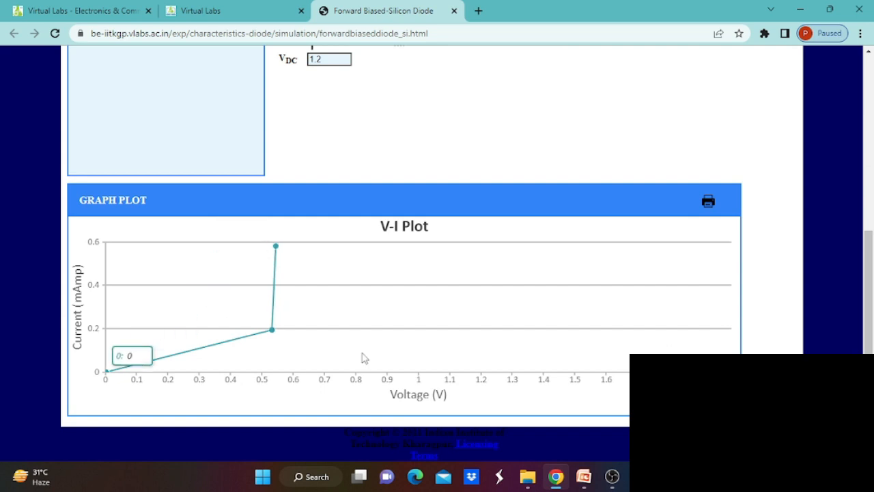
Step: Set the DC voltage to 1.7 V, add the reading to the experimental table and update the V-I plot
scroll(597, 288, up, 5)
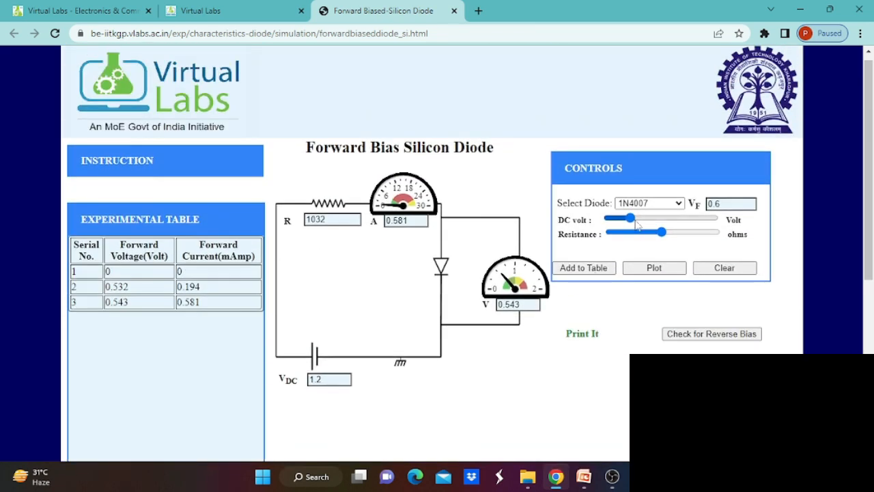
drag(630, 218, 645, 223)
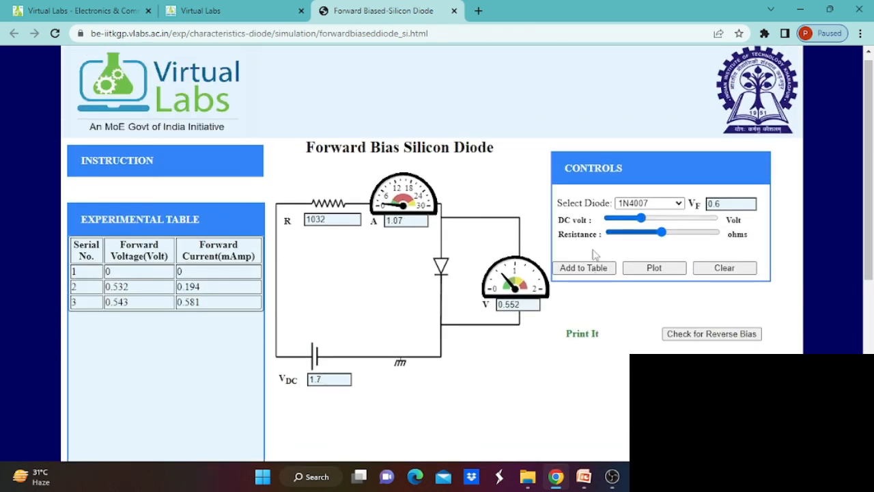
click(590, 269)
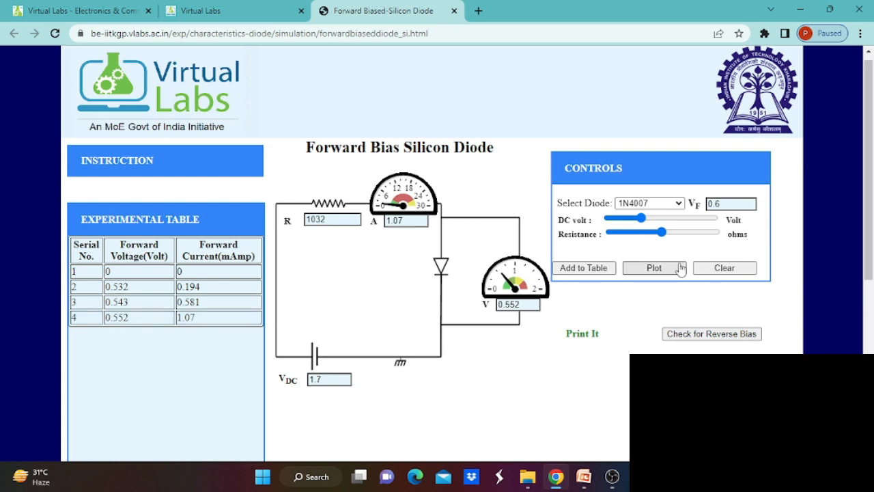
scroll(671, 269, down, 1)
scroll(651, 276, down, 4)
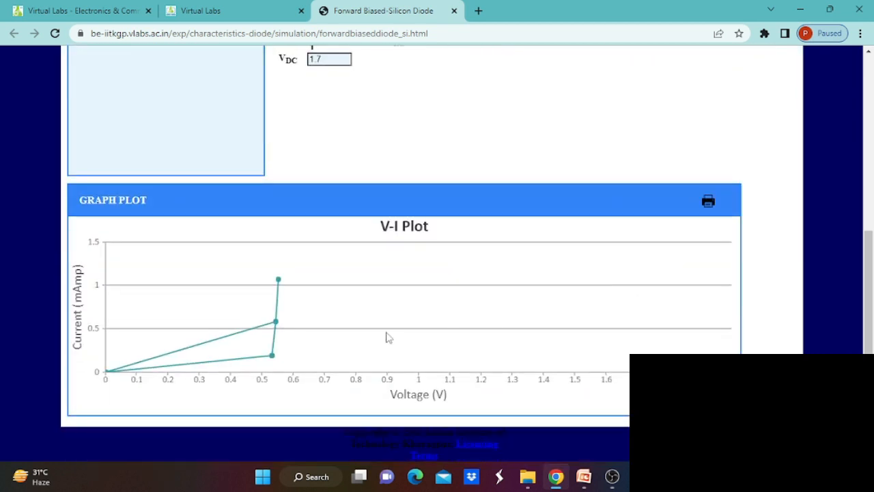
Step: Set the DC voltage to 2.3 V, add the reading to the experimental table and update the V-I plot
scroll(393, 334, up, 5)
drag(638, 220, 656, 219)
click(605, 267)
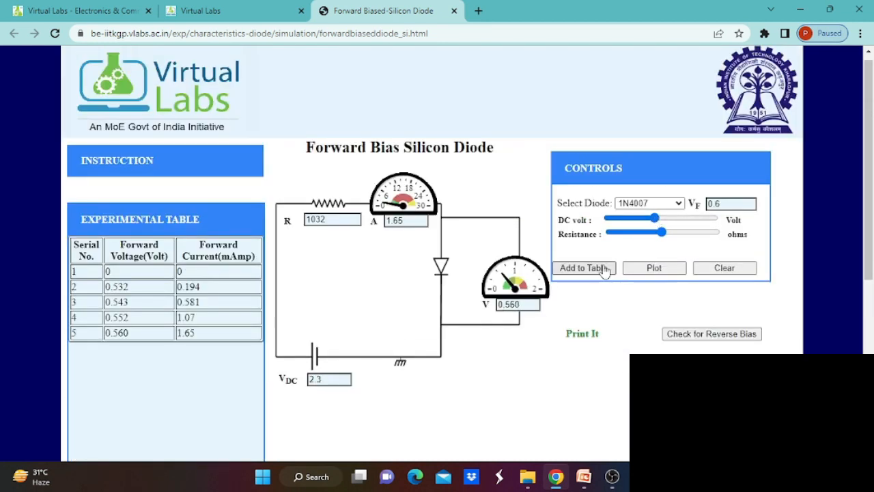
click(646, 268)
scroll(645, 270, down, 5)
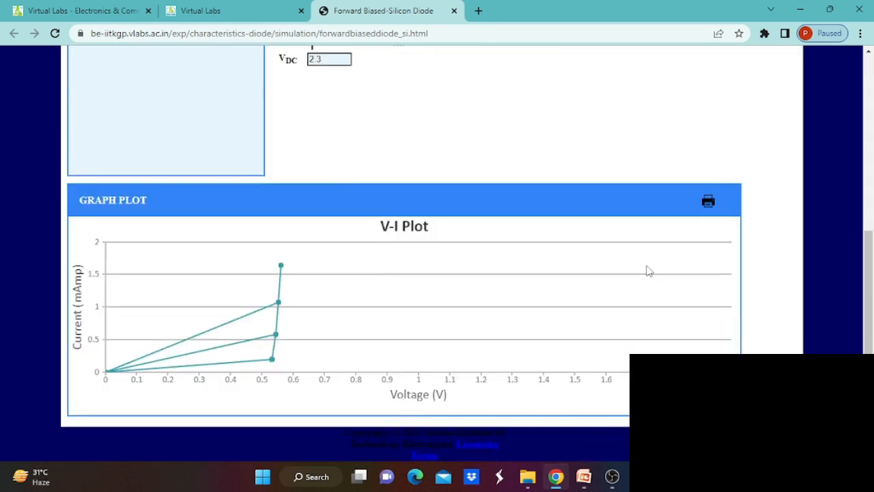
Step: Set the DC voltage to 3 V, add the reading to the experimental table and update the V-I plot
scroll(575, 265, up, 3)
drag(655, 92, 676, 95)
click(604, 142)
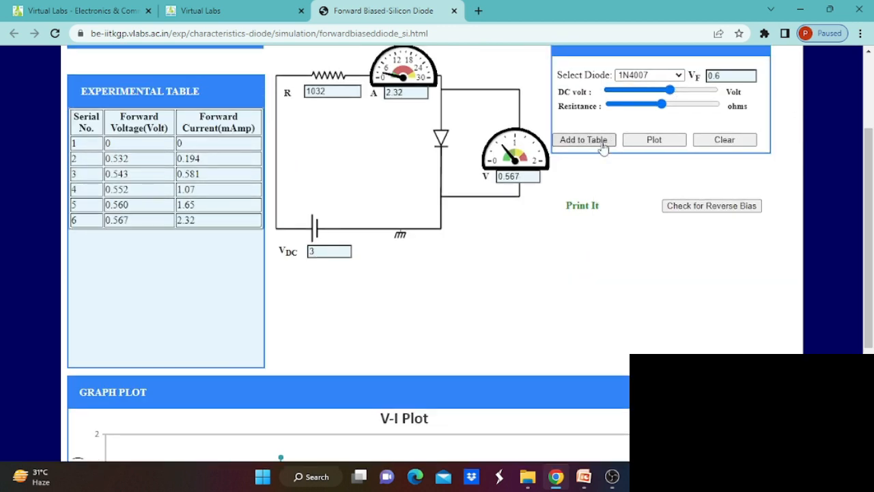
click(654, 141)
scroll(635, 164, down, 3)
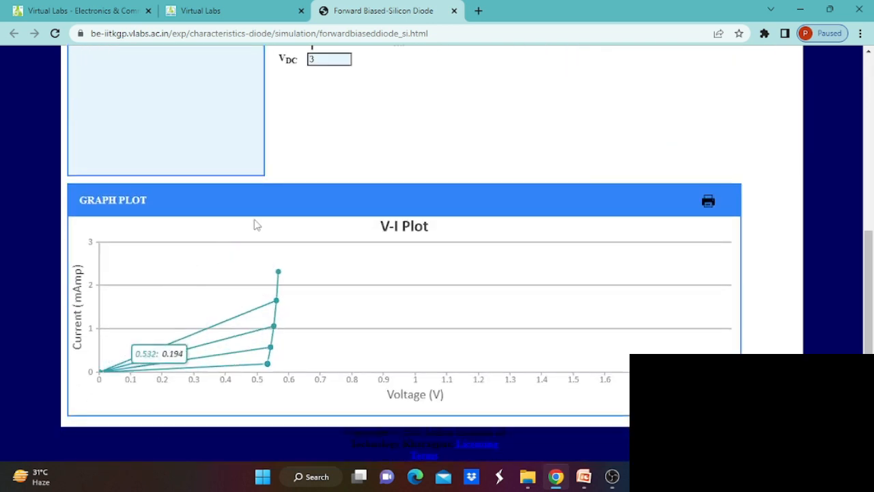
Step: Review the recorded forward readings and the V-I plot, and close the forward-biased silicon diode simulation
scroll(616, 213, up, 4)
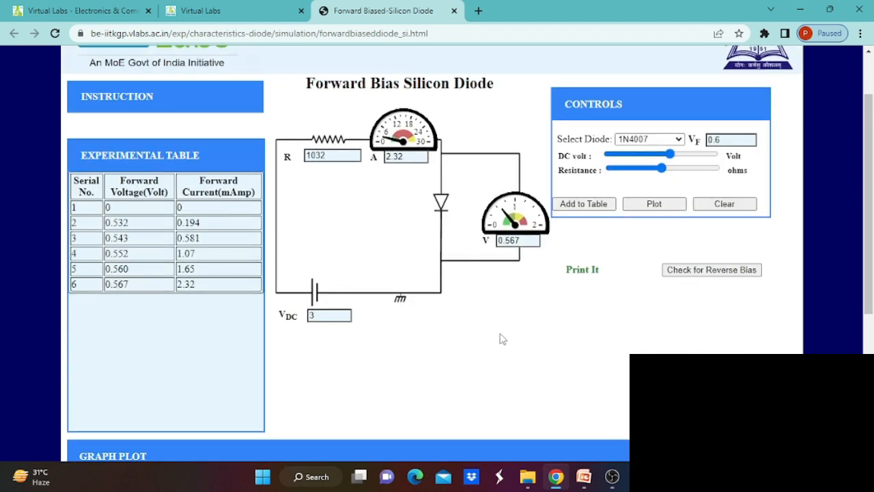
scroll(502, 338, down, 2)
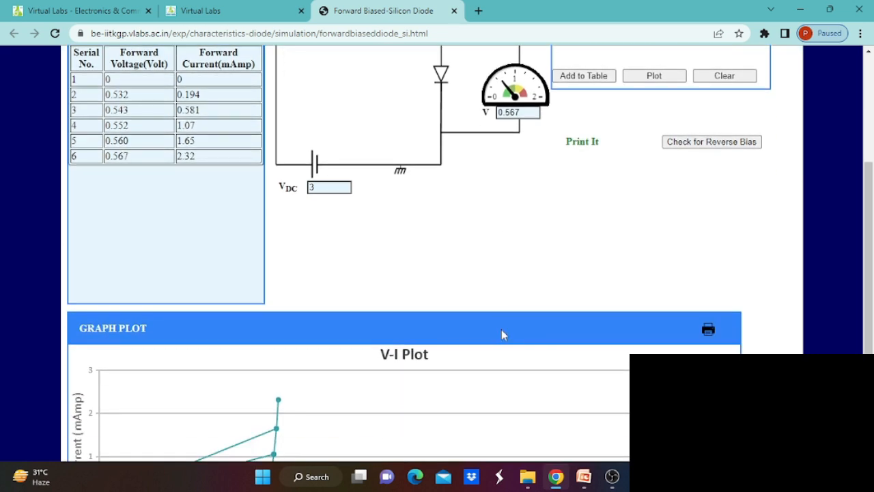
scroll(502, 334, down, 1)
scroll(508, 292, down, 1)
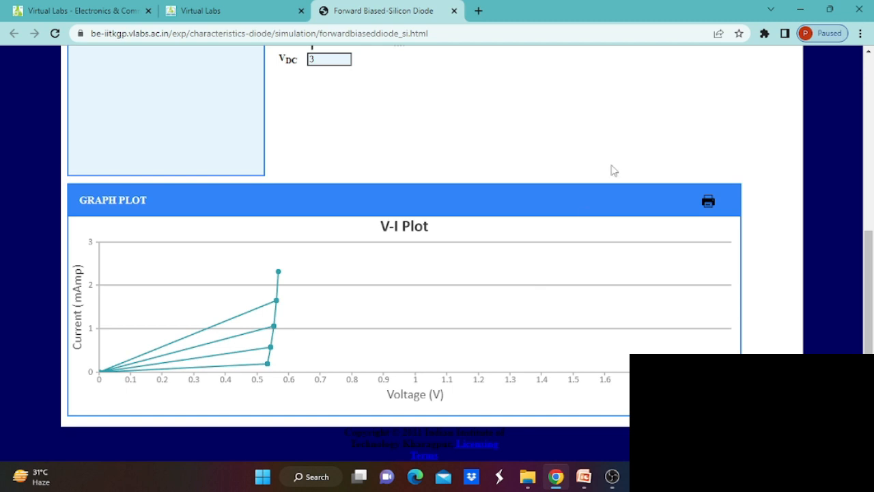
scroll(568, 183, up, 2)
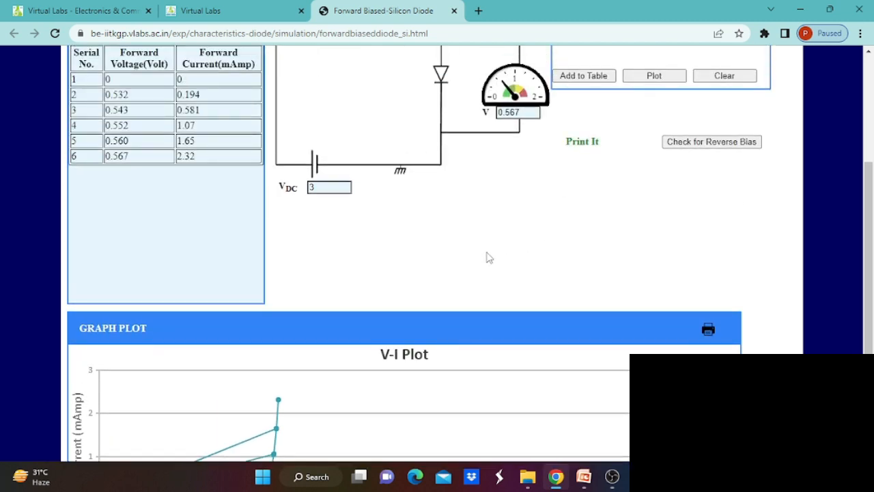
scroll(488, 258, up, 2)
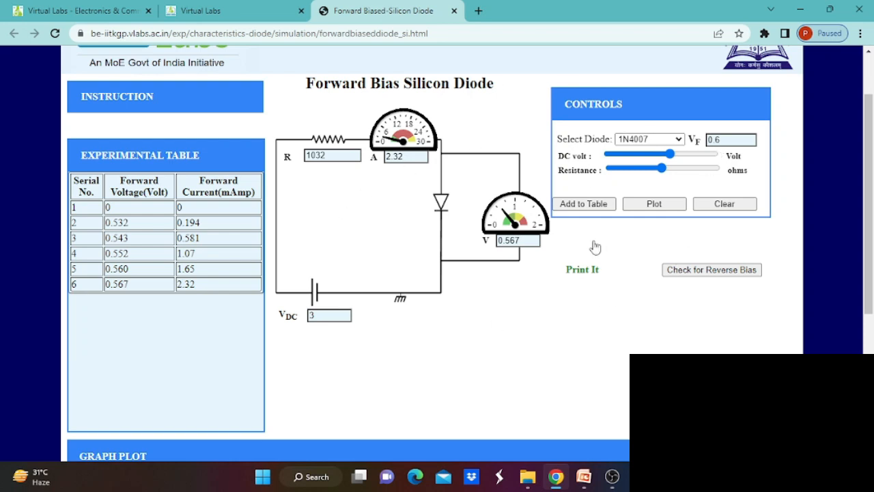
scroll(422, 140, up, 1)
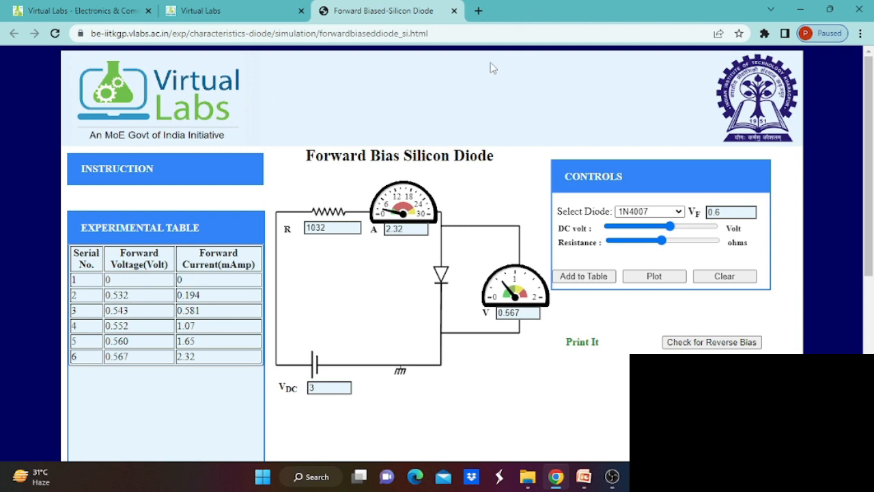
click(454, 10)
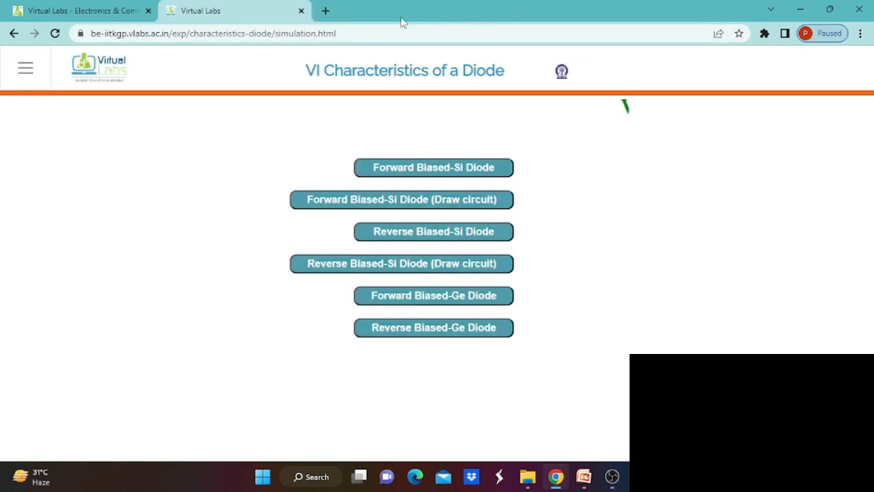
Step: Open the Reverse Biased-Si Diode simulation and select the 1N4007 diode
click(401, 239)
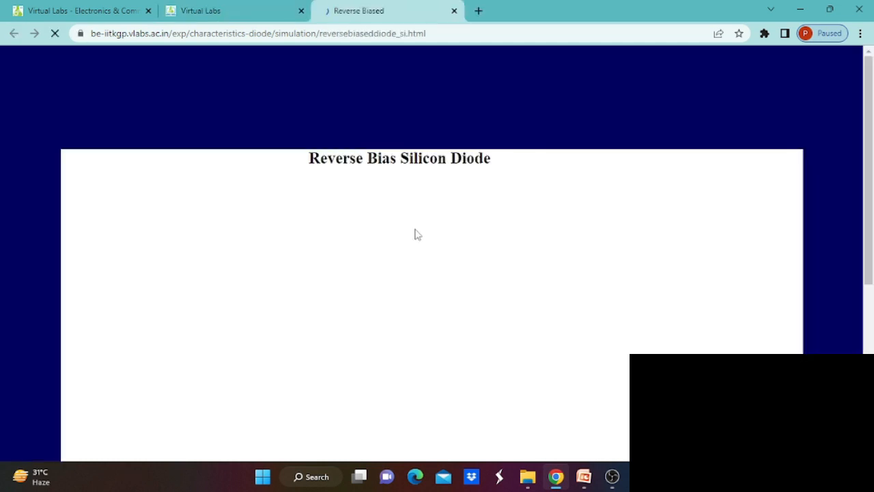
scroll(389, 256, down, 1)
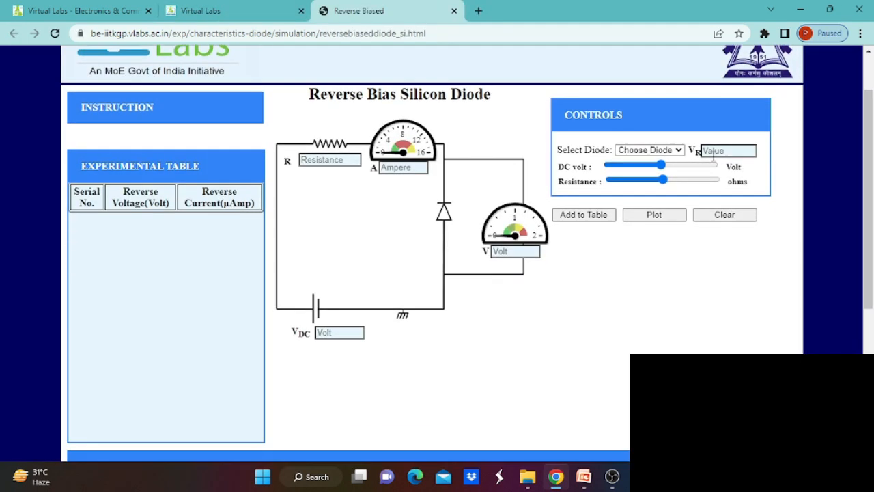
click(680, 150)
click(655, 194)
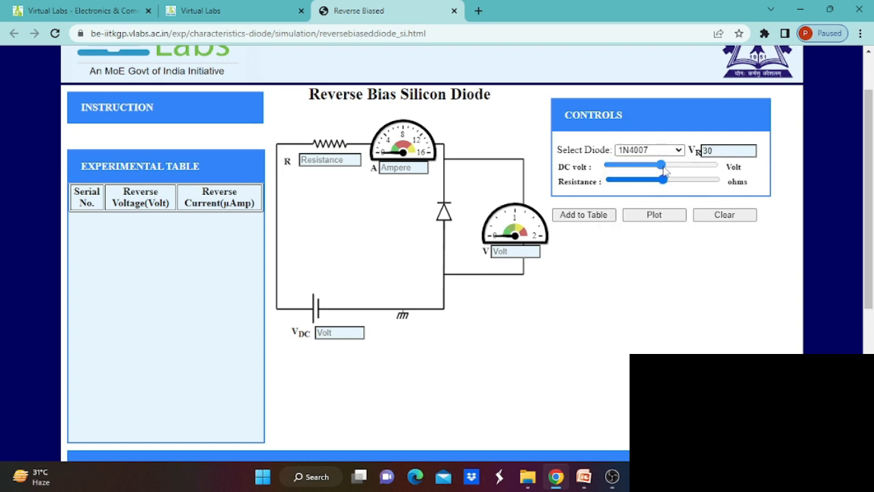
Step: Set the resistance to 1020 ohms and the DC voltage to 0.2 V, then record and plot the first reverse reading
drag(663, 186, 609, 176)
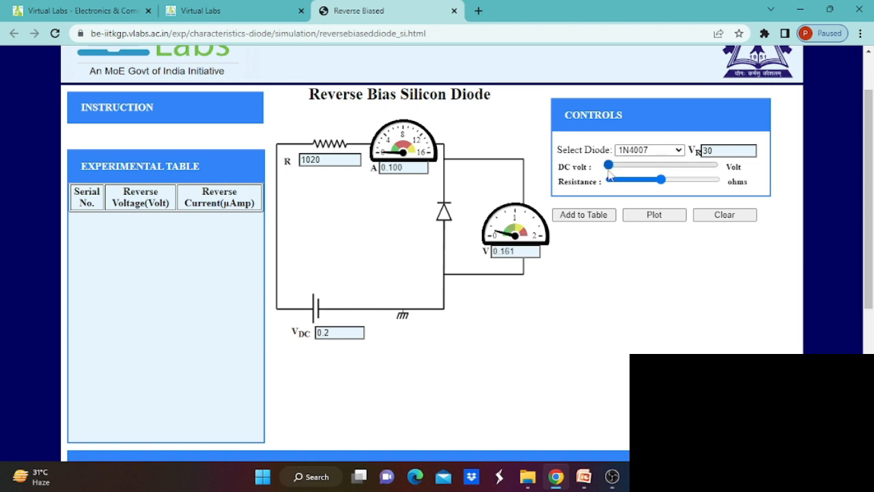
click(584, 216)
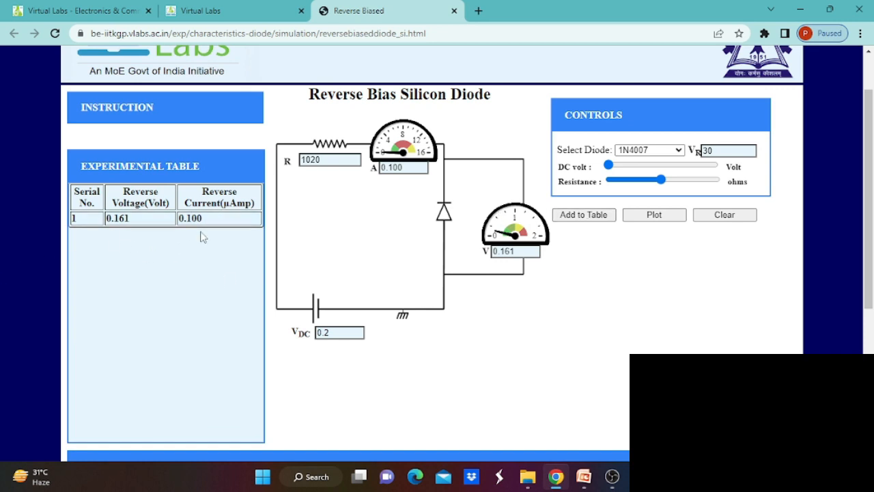
click(665, 222)
scroll(667, 223, down, 4)
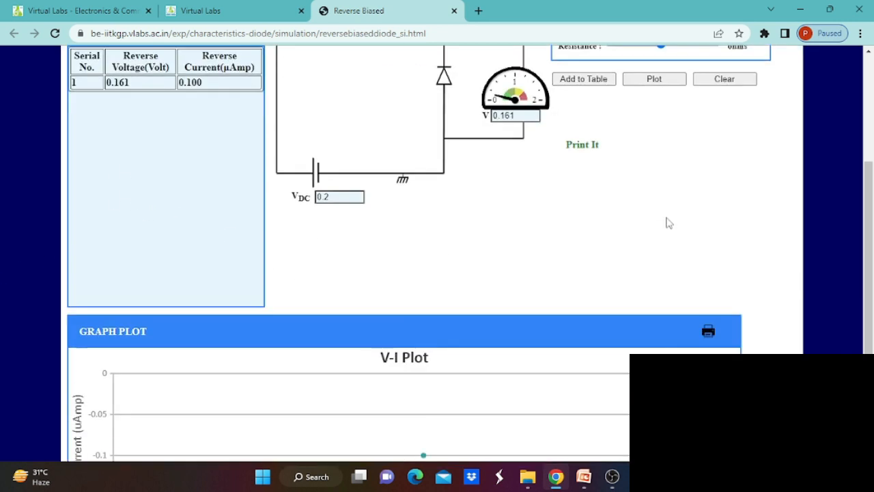
Step: Set the DC voltage to 1.65 V, add the reverse reading to the experimental table and update the V-I plot
scroll(628, 239, up, 4)
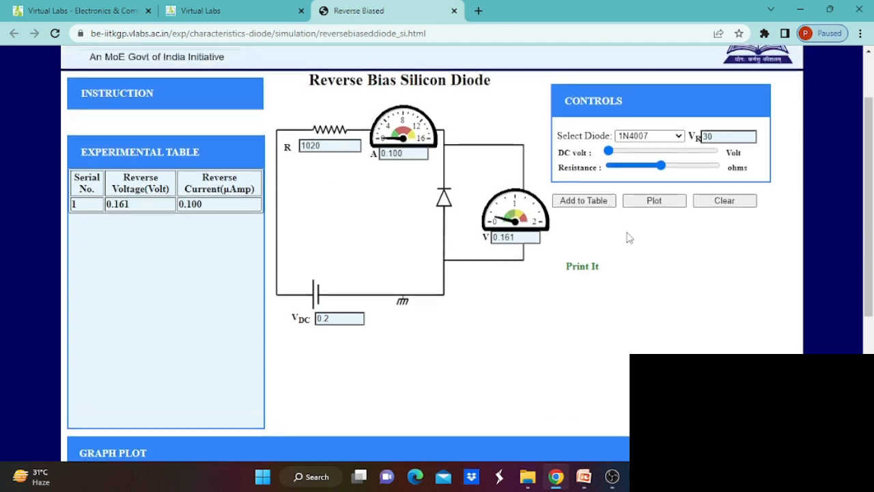
drag(608, 154, 613, 156)
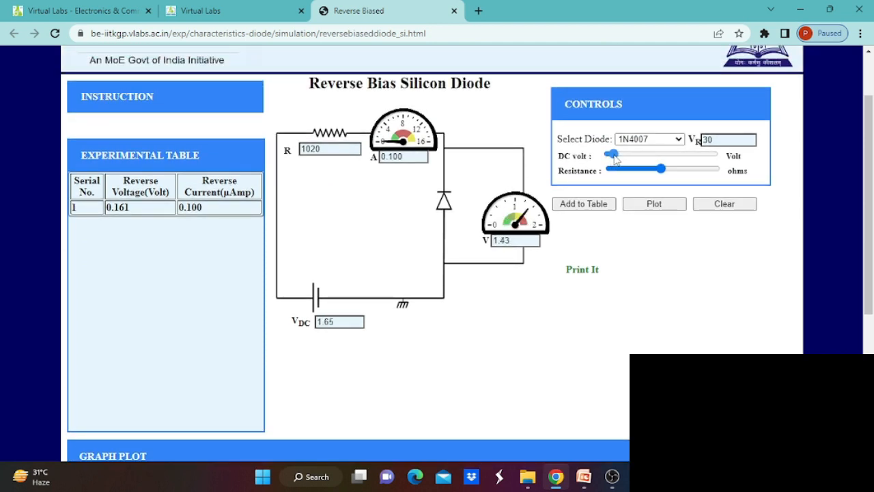
click(605, 207)
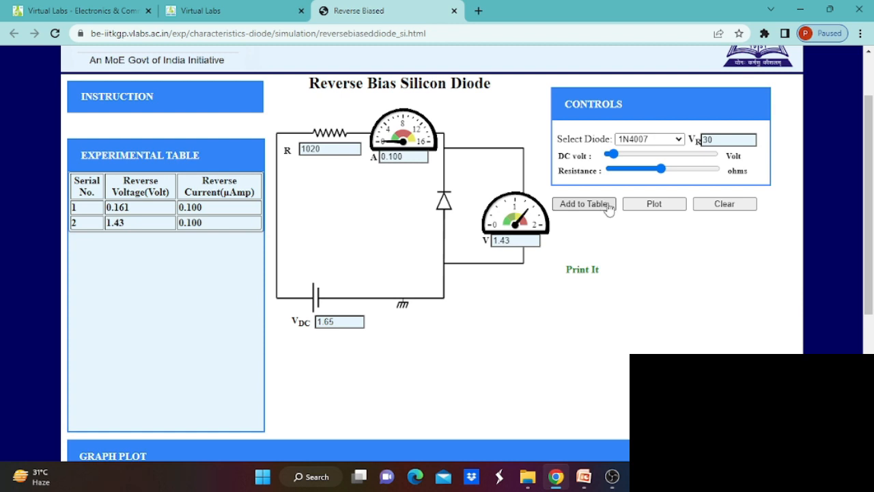
click(642, 203)
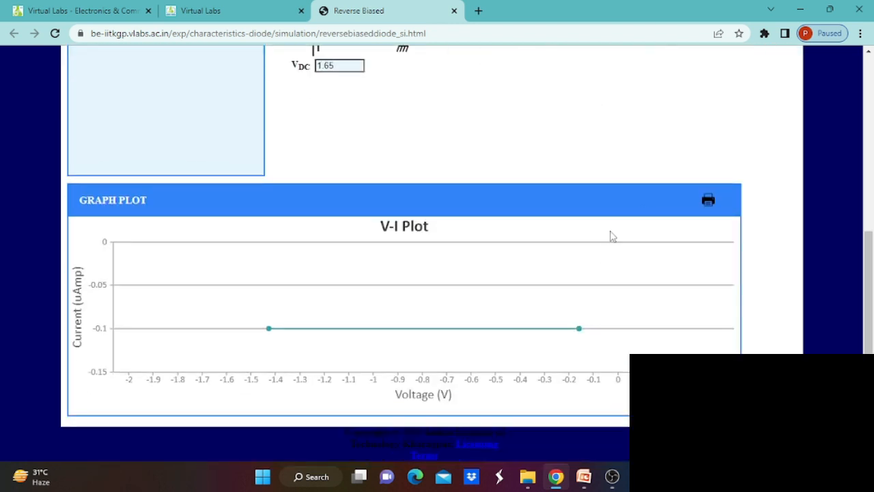
Step: Set the DC voltage to 2.75 V, add the reverse reading to the experimental table and update the V-I plot
scroll(611, 234, up, 4)
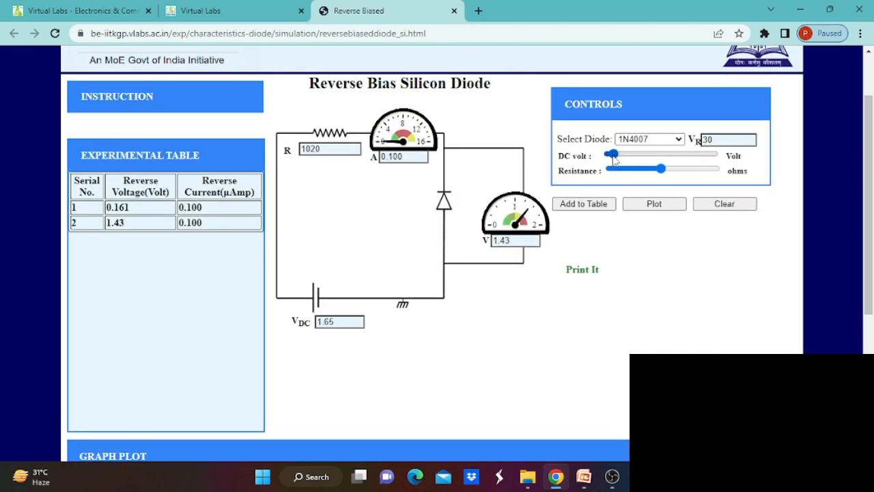
drag(613, 155, 619, 157)
click(599, 204)
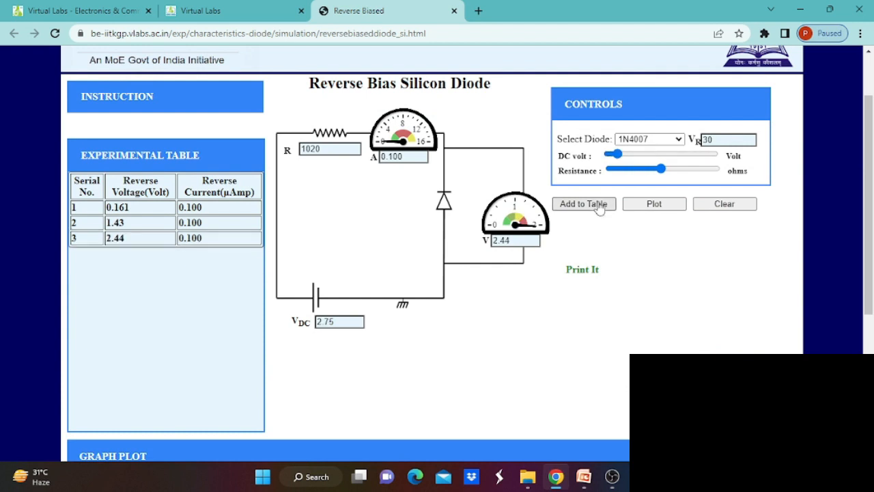
click(632, 203)
scroll(620, 319, down, 4)
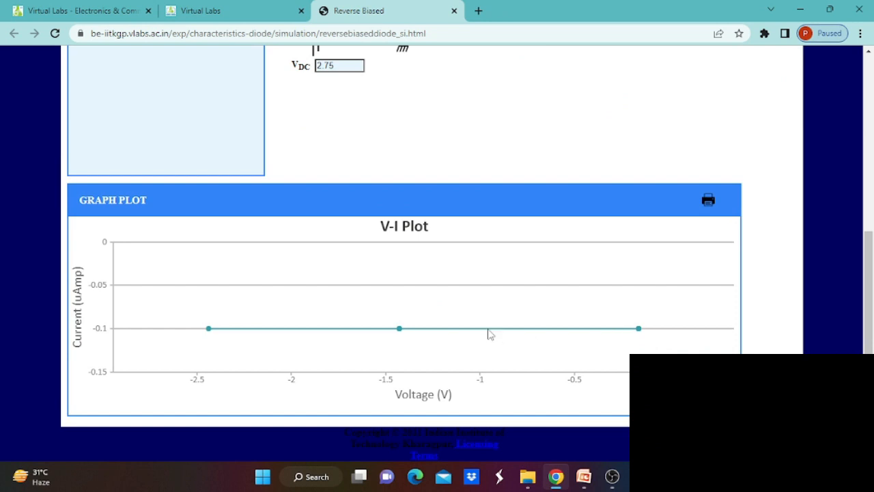
Step: Set the DC voltage to 6.05 V, add the reverse reading to the experimental table and update the V-I plot
scroll(489, 334, up, 4)
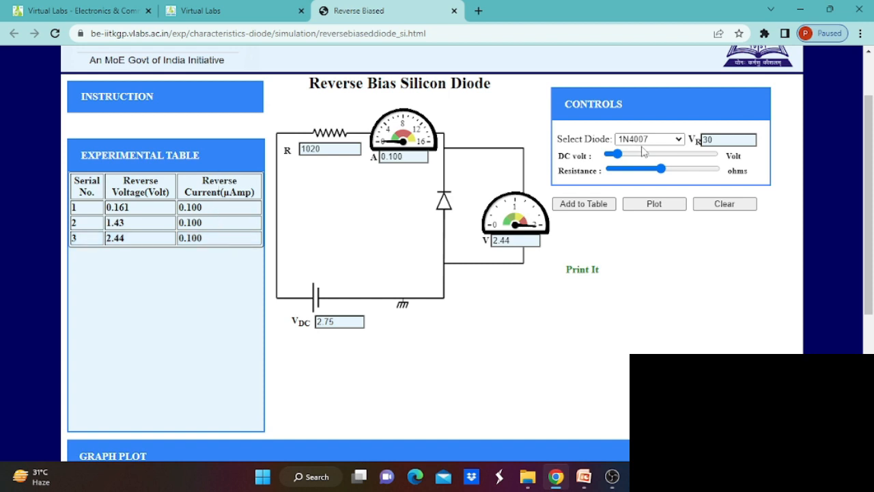
drag(618, 155, 628, 155)
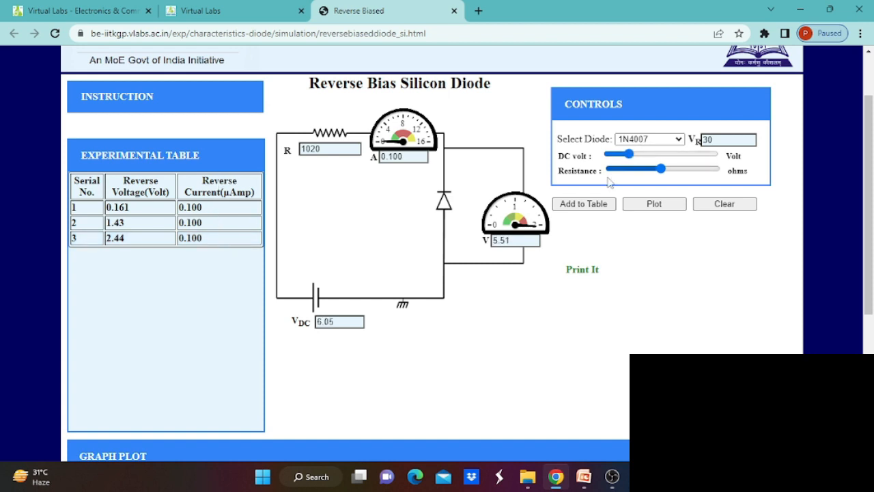
click(599, 205)
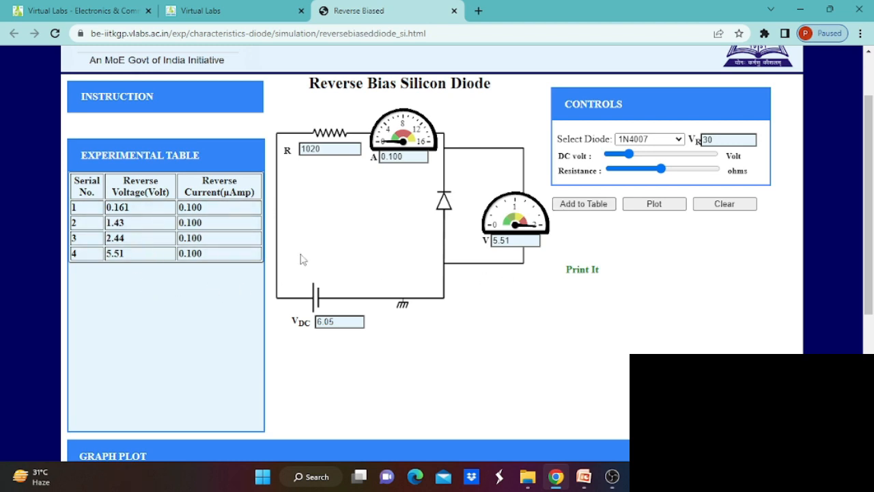
click(649, 211)
scroll(642, 232, down, 4)
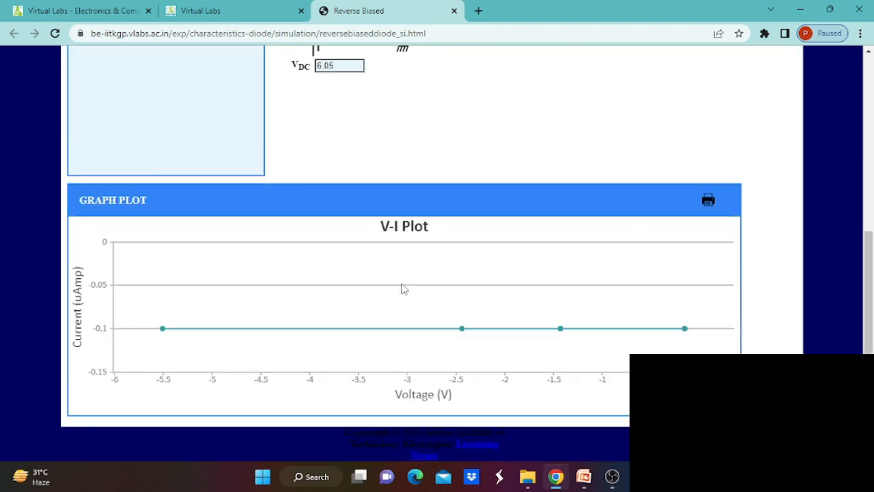
Step: Review the recorded reverse readings in the experimental table and the reverse-bias V-I plot
scroll(463, 281, up, 5)
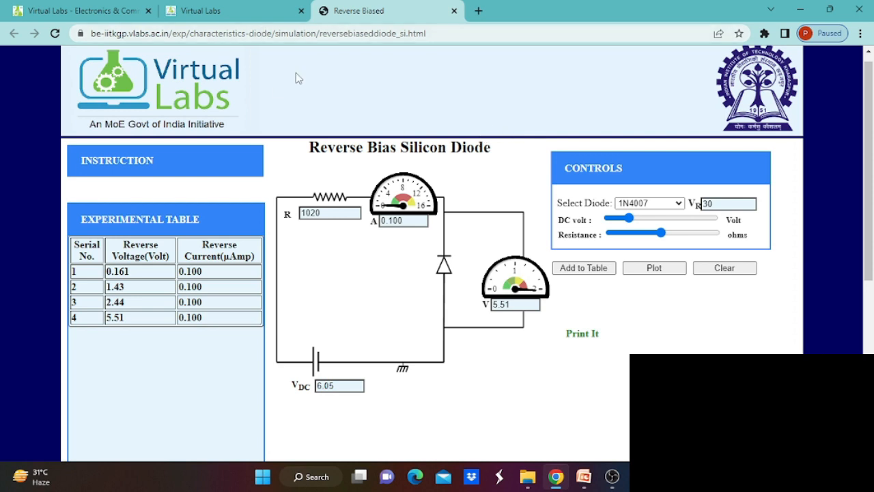
scroll(522, 341, down, 5)
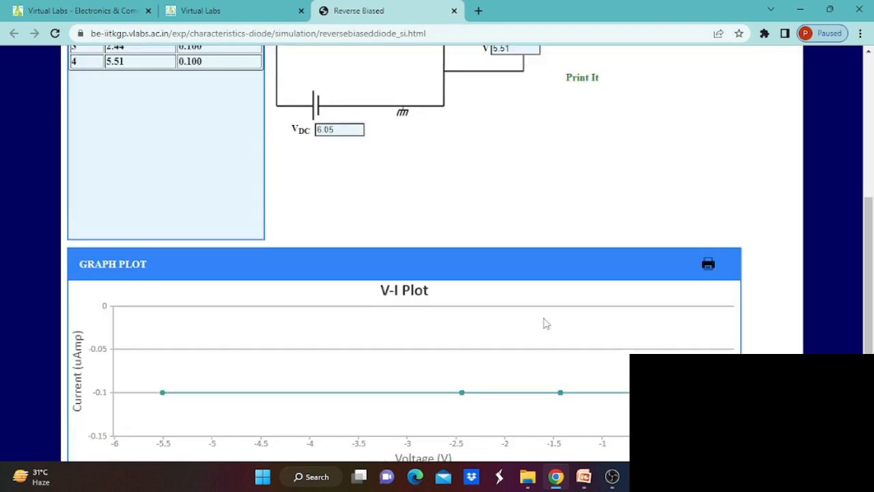
scroll(470, 277, up, 5)
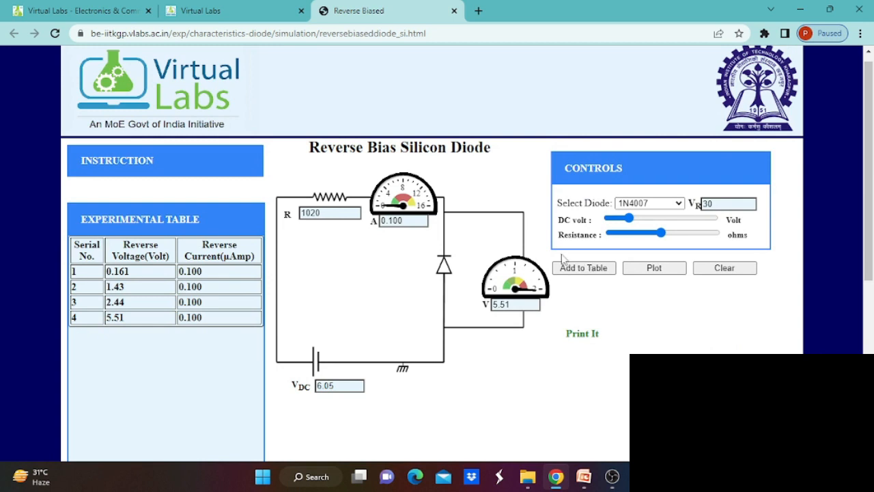